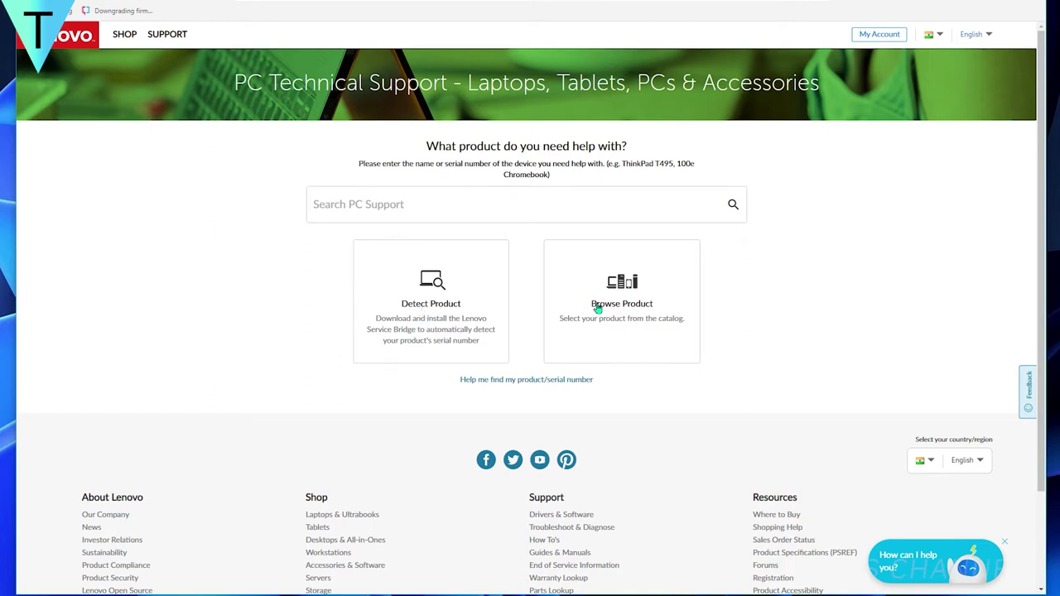
Browse the product catalog for laptops, choose the second 3 Series Laptop (ideapad) entry, and open its subseries list
left_click(654, 292)
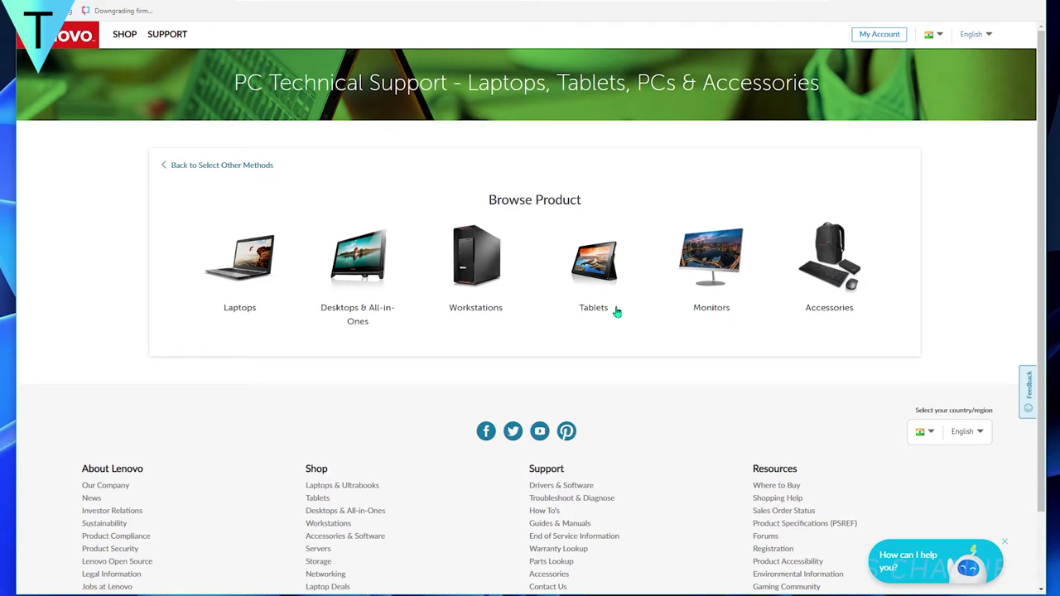
left_click(246, 268)
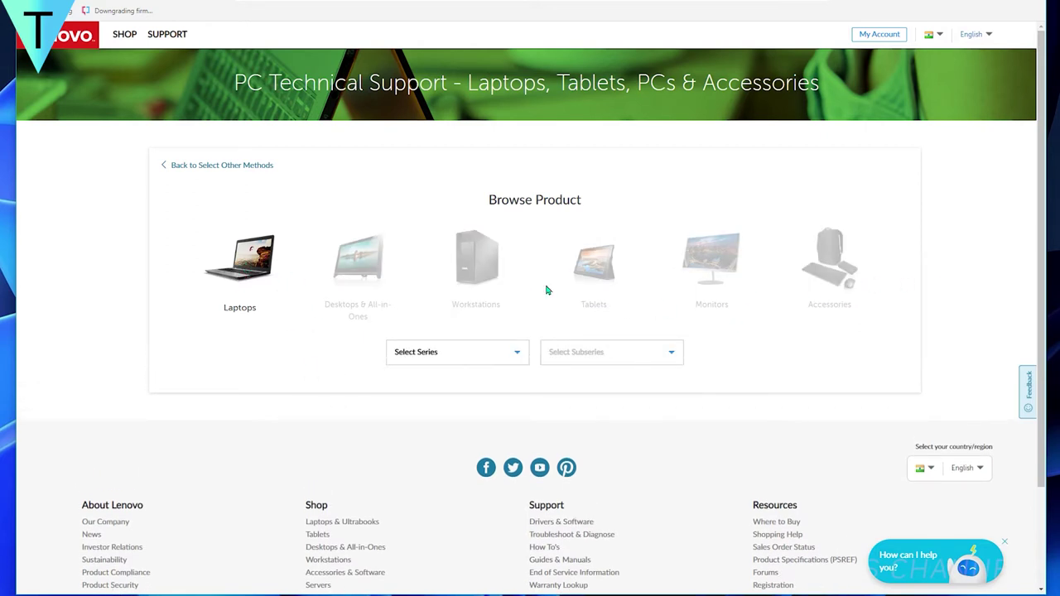
left_click(422, 352)
scroll(462, 513, "down", 5)
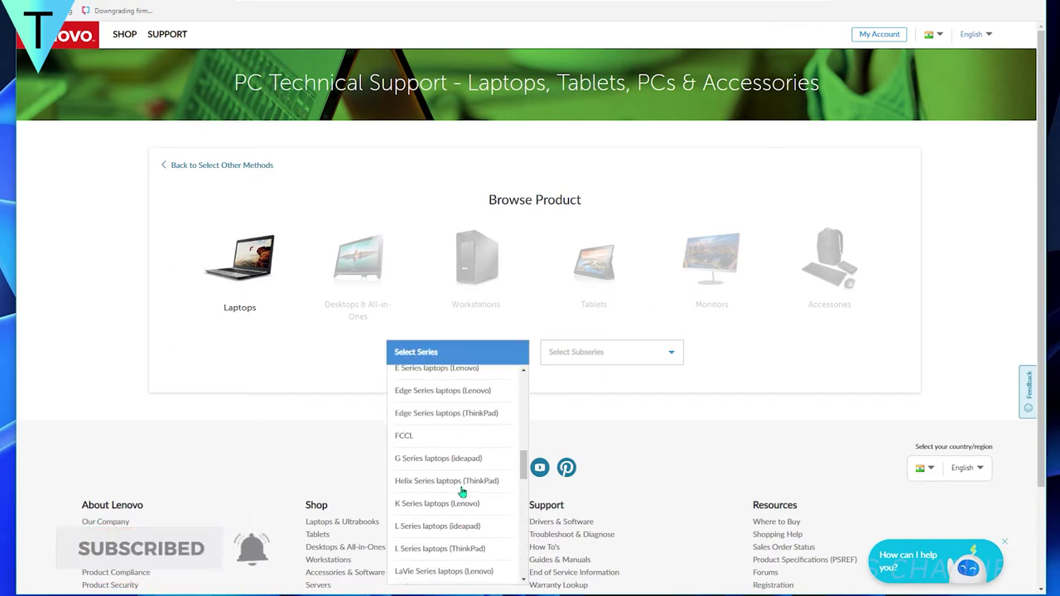
scroll(458, 497, "up", 5)
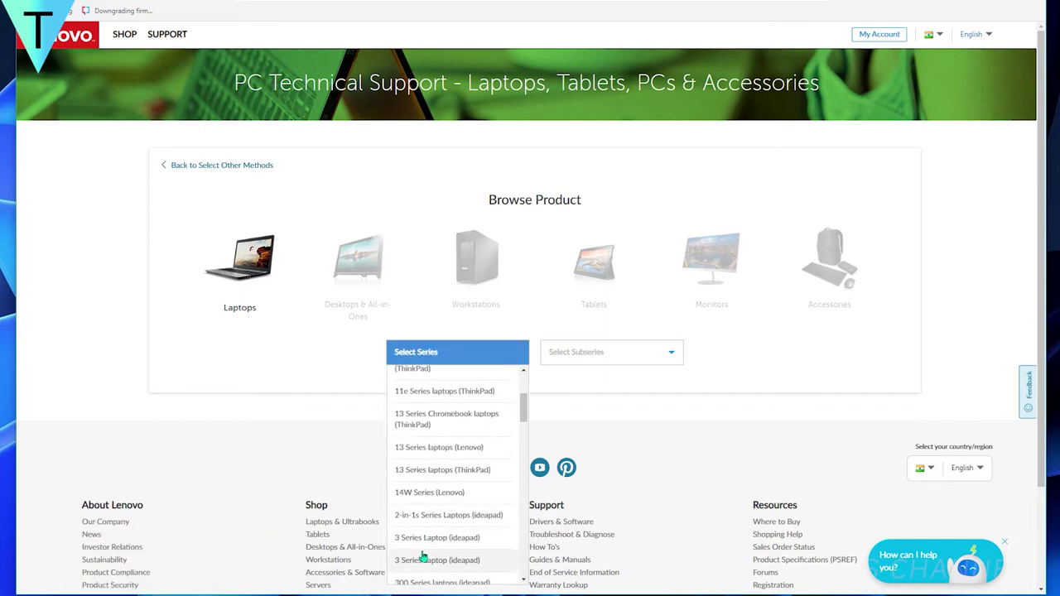
scroll(440, 490, "down", 2)
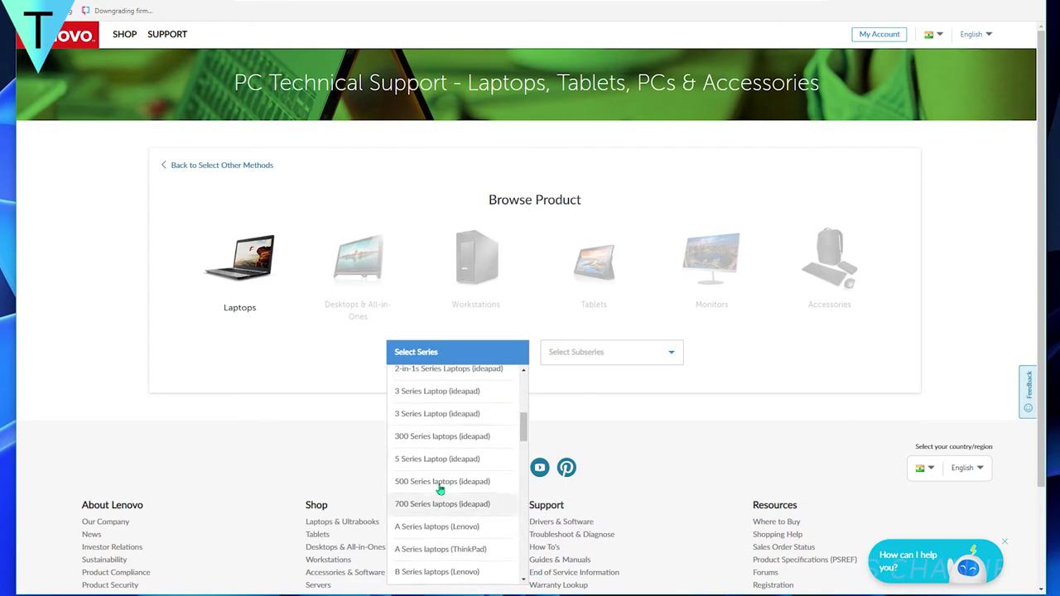
left_click(470, 413)
left_click(619, 352)
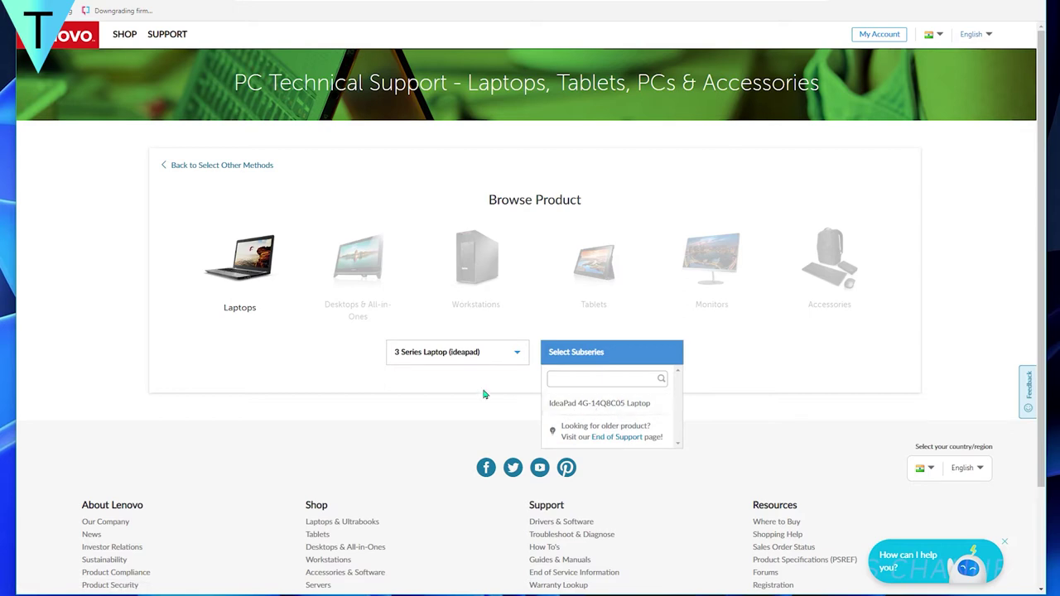
Switch the series to the first 3 Series Laptop (ideapad) entry and select the IdeaPad 3-17ADA05 Laptop subseries
left_click(458, 354)
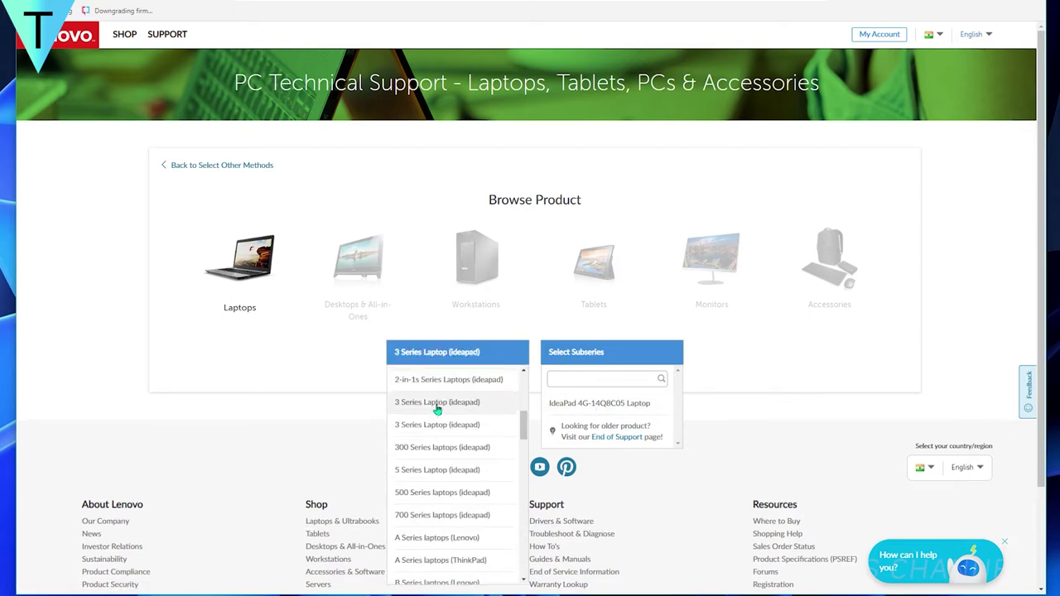
left_click(437, 403)
left_click_drag(678, 388, 670, 487)
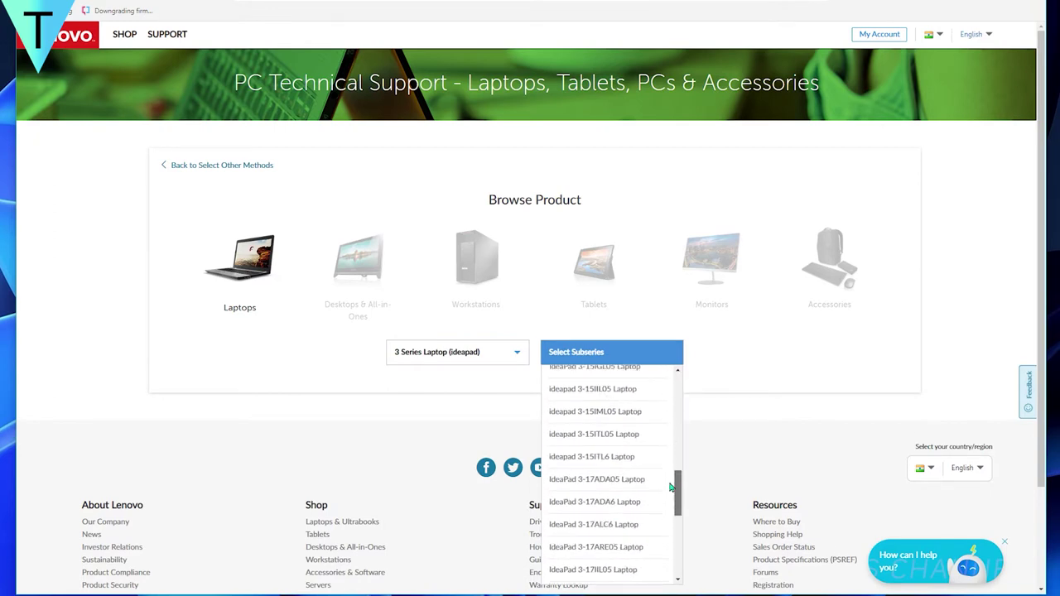
left_click(621, 481)
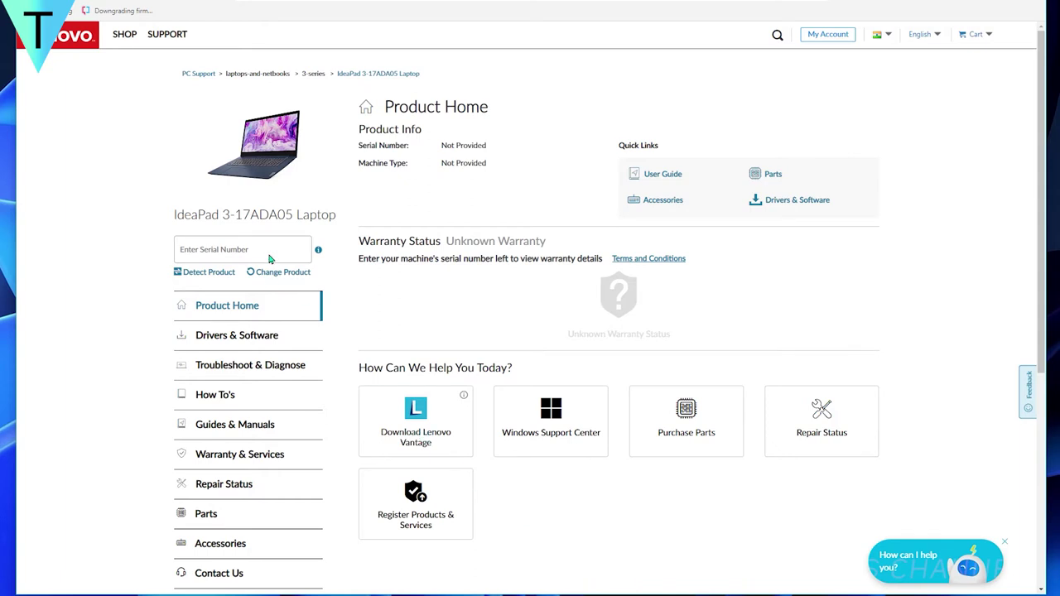
Open the laptop's Drivers & Software section and show its manual update categories
scroll(502, 211, "down", 2)
scroll(481, 306, "up", 2)
left_click(209, 251)
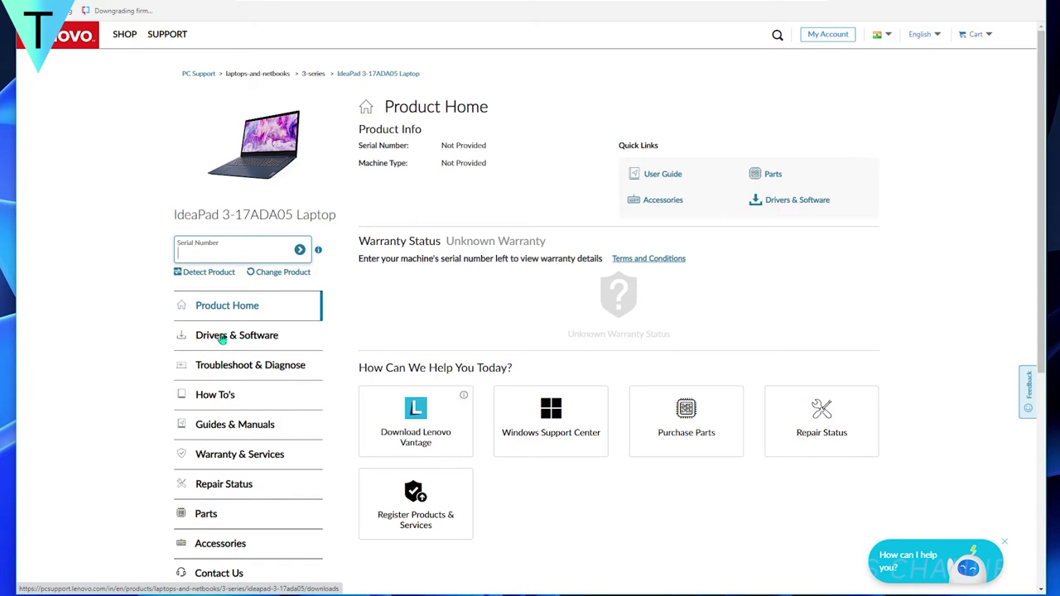
left_click(258, 338)
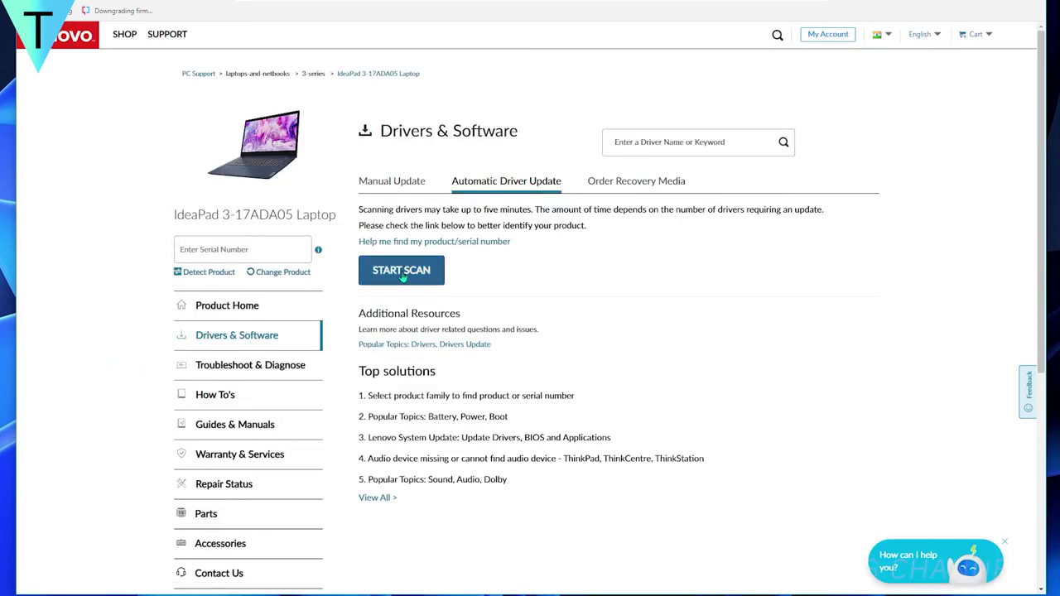
left_click(377, 184)
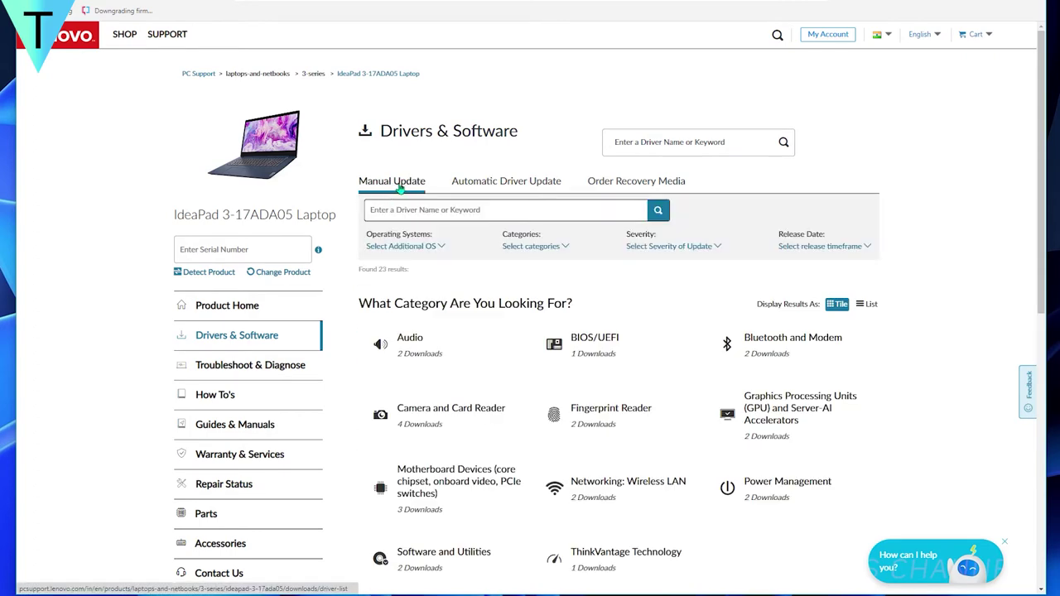
Review the operating system filter options above the driver categories
left_click(402, 246)
scroll(462, 325, "down", 1)
scroll(462, 326, "down", 1)
left_click(403, 98)
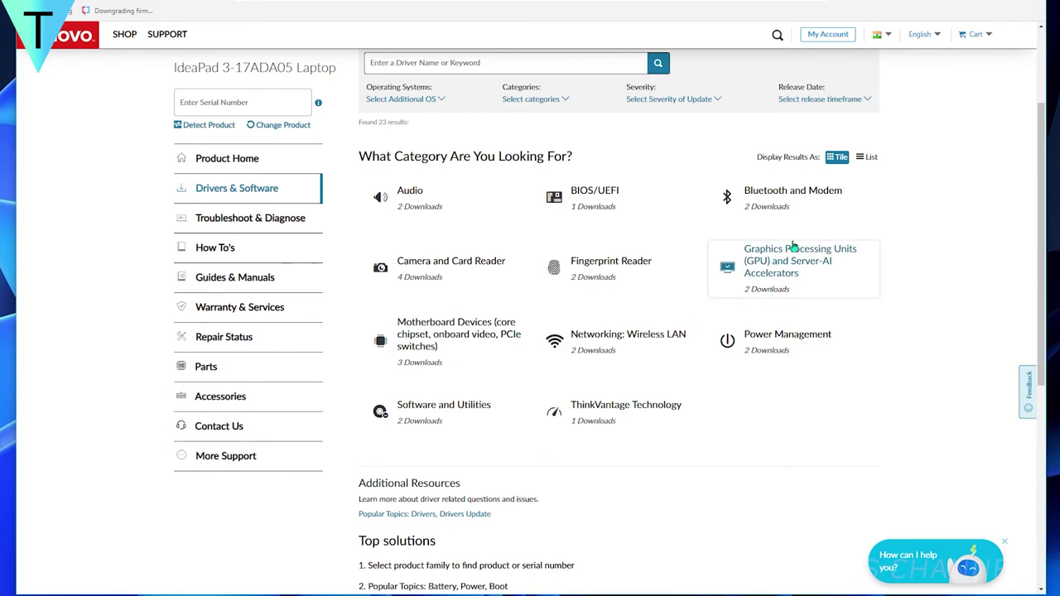
Show the files of the Windows 11 (64-bit) Realtek Audio Driver in the Audio category and highlight the release date
left_click(457, 211)
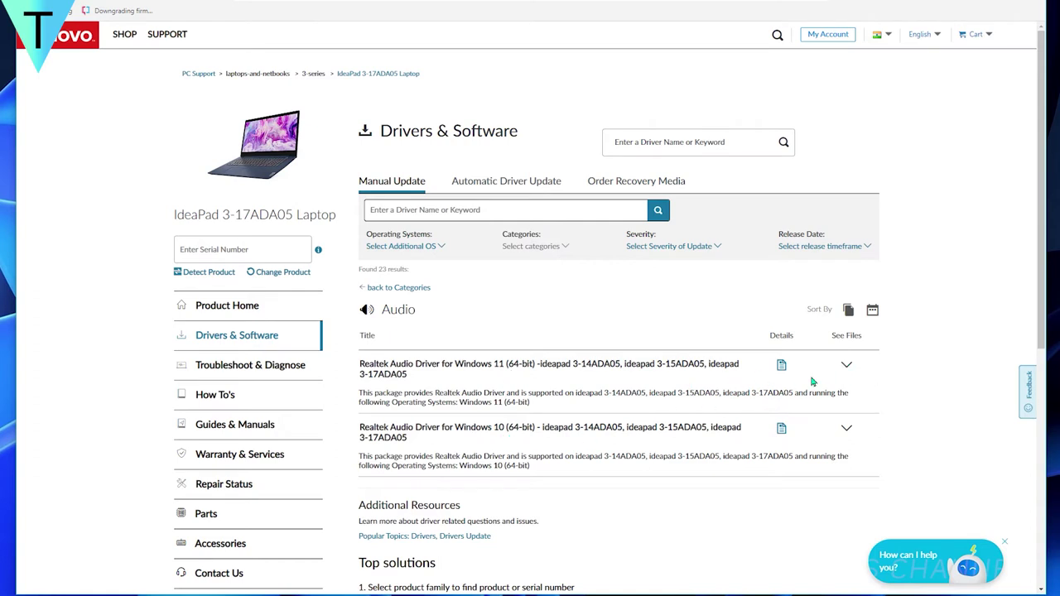
left_click(846, 365)
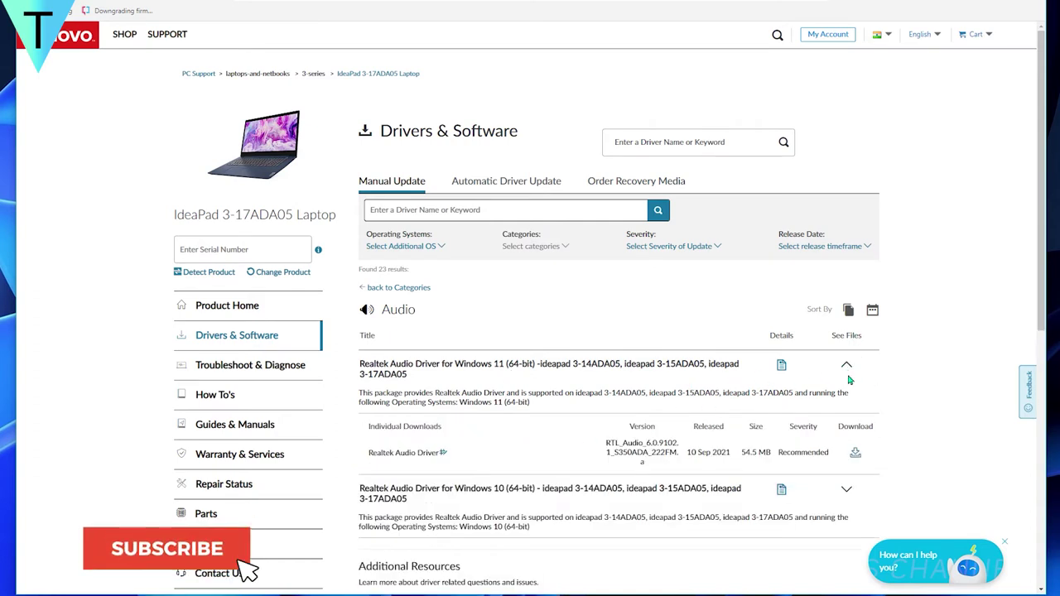
left_click_drag(686, 453, 732, 452)
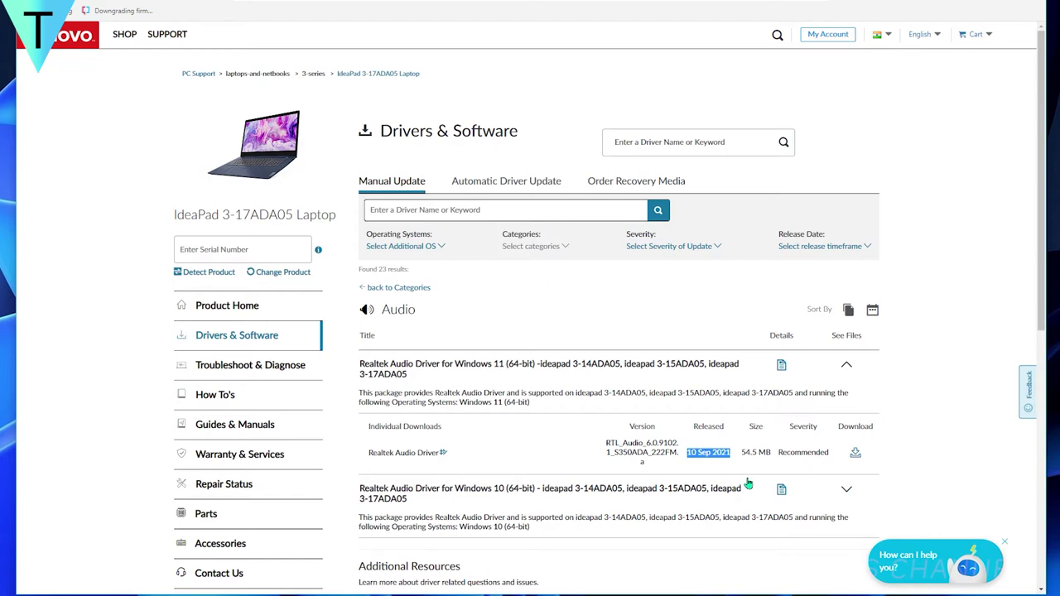
Download the Realtek Audio Driver for Windows 11 (64-bit)
scroll(756, 454, "down", 2)
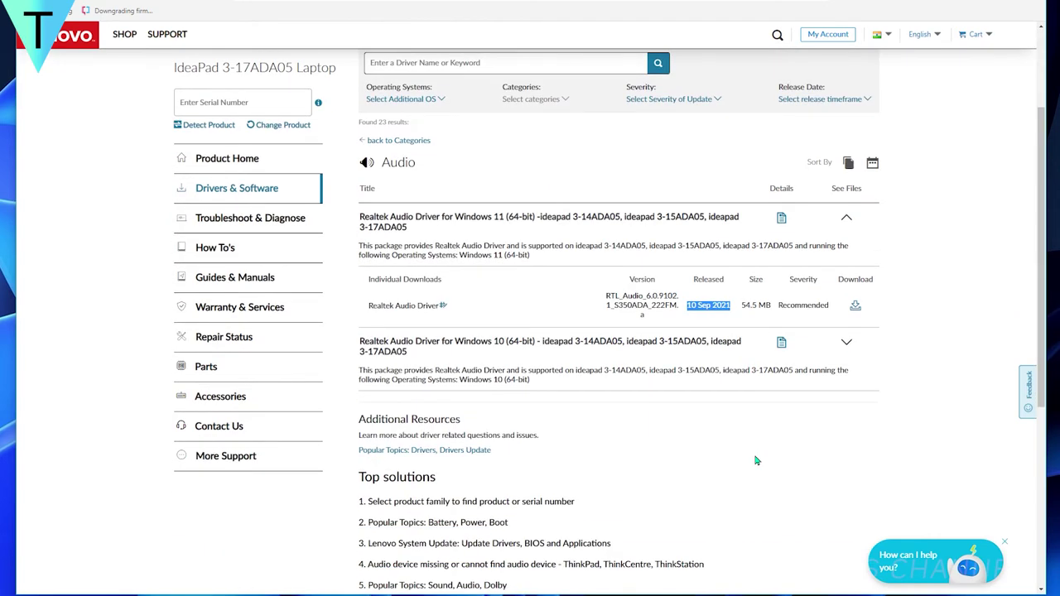
right_click(854, 304)
left_click(855, 305)
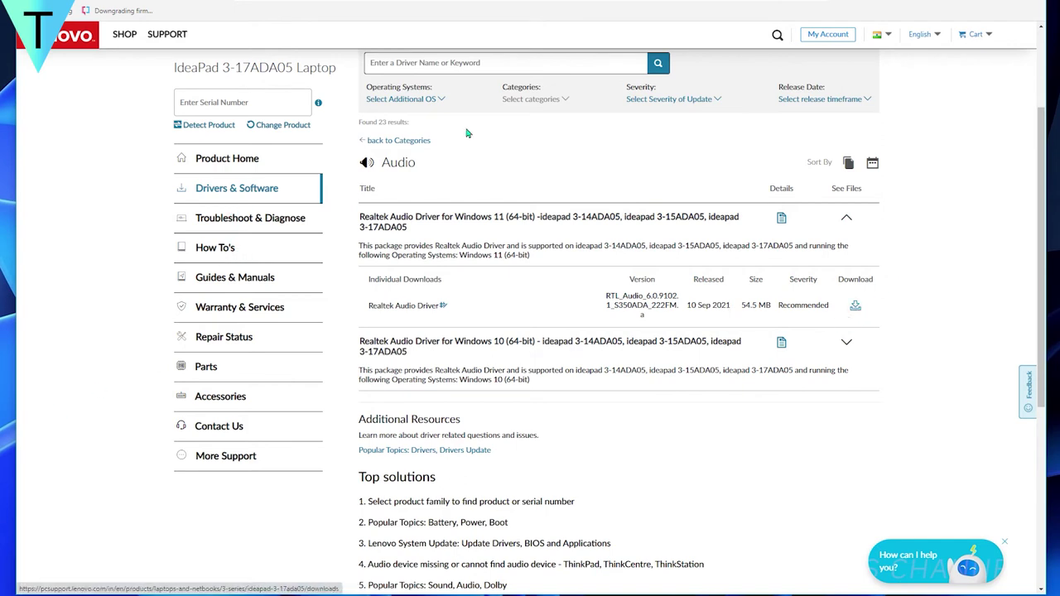
Return to the driver categories, open Fingerprint Reader and view the operating system choices there
scroll(393, 242, "up", 2)
left_click(377, 290)
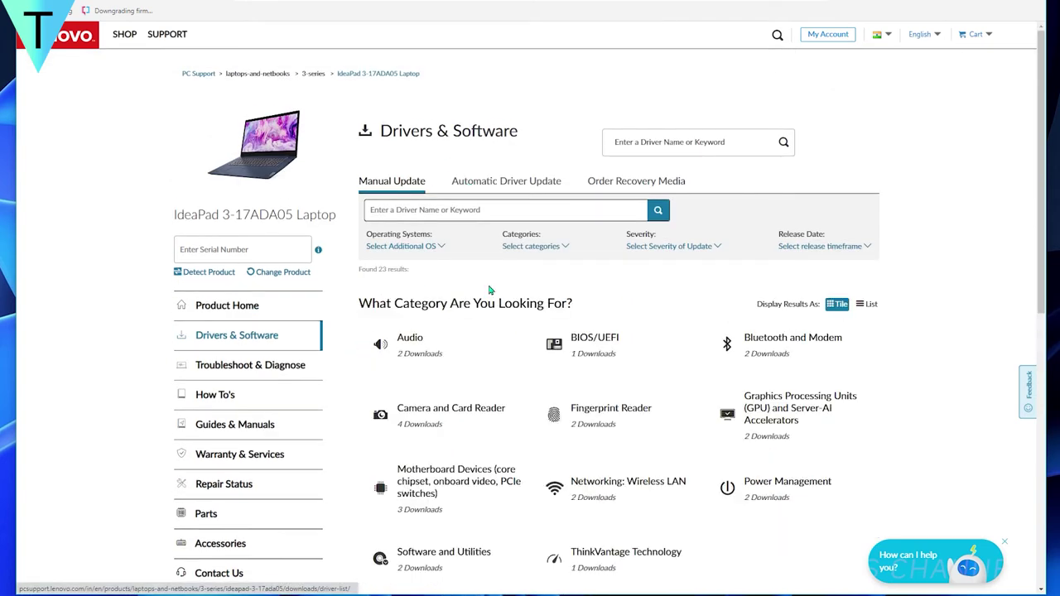
scroll(489, 367, "down", 1)
scroll(490, 367, "down", 2)
left_click(634, 260)
scroll(610, 367, "up", 1)
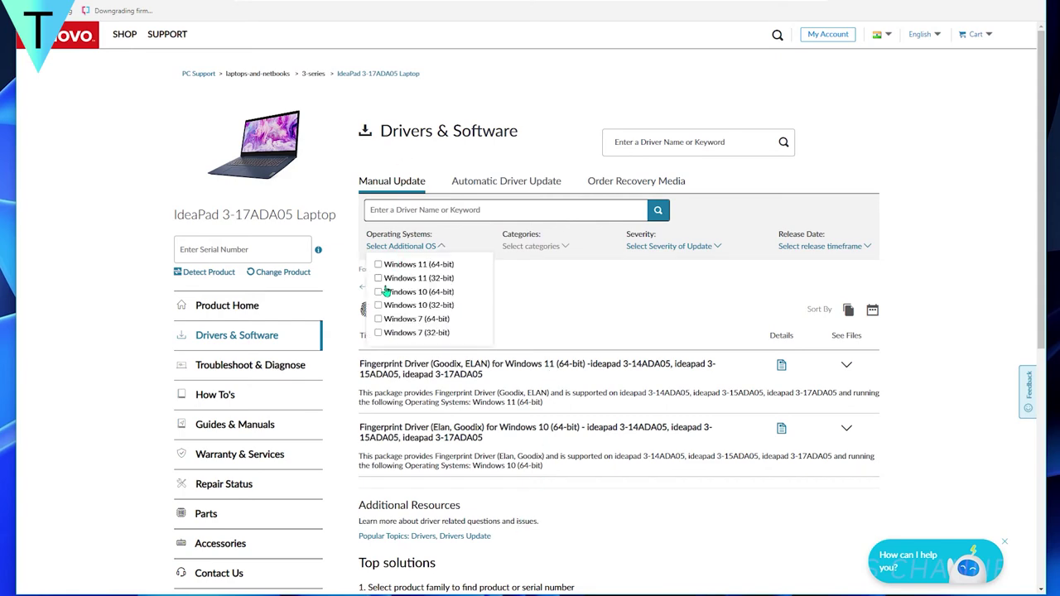
Return to the categories and show the downloadable files of the BIOS Update in BIOS/UEFI
left_click(378, 289)
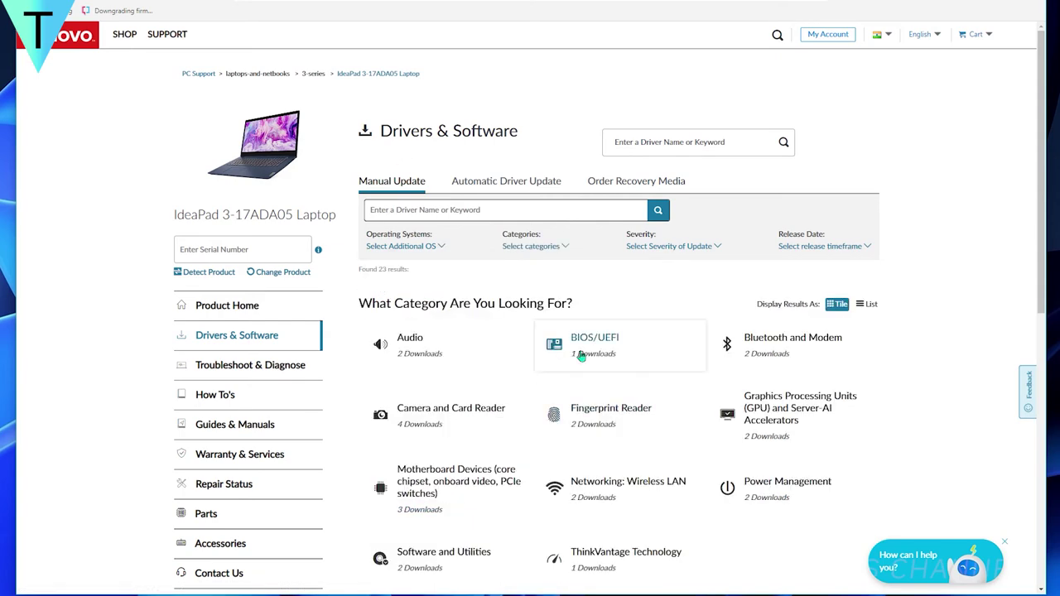
scroll(580, 350, "down", 2)
left_click(582, 211)
scroll(582, 211, "up", 2)
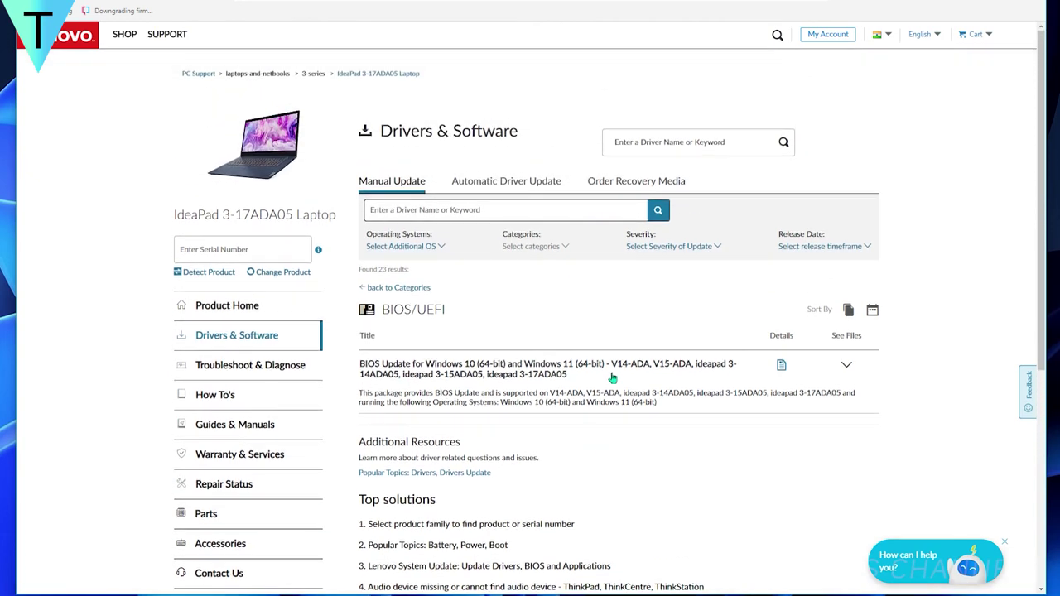
left_click(846, 365)
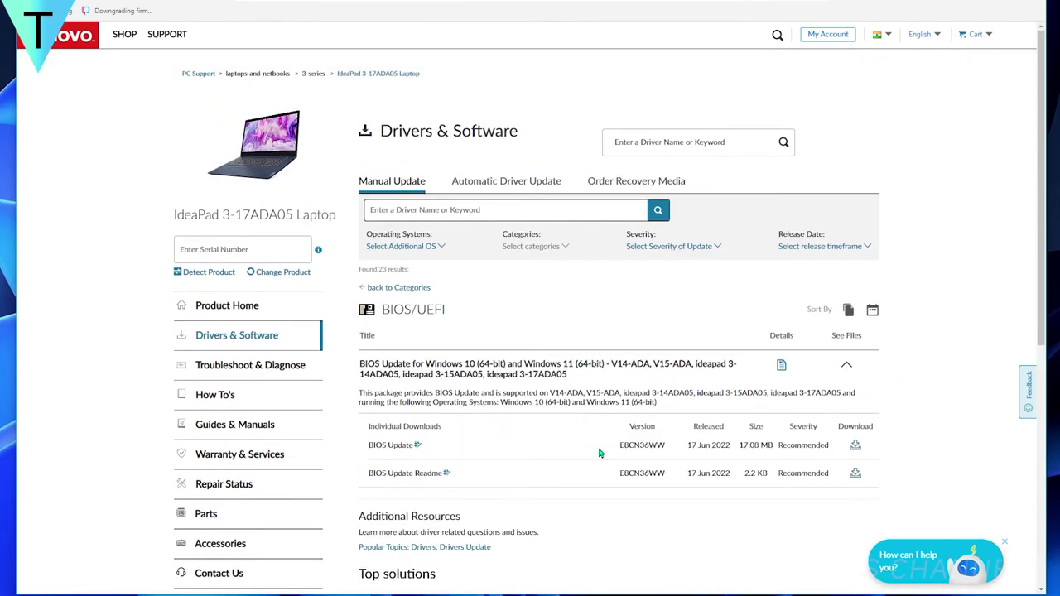
scroll(464, 361, "down", 2)
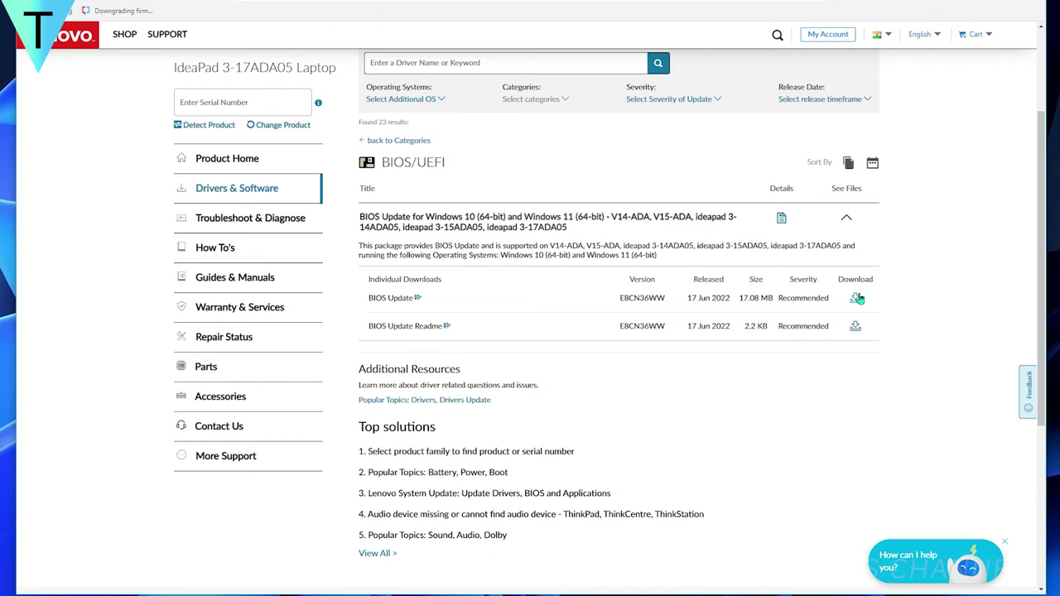
scroll(448, 332, "up", 2)
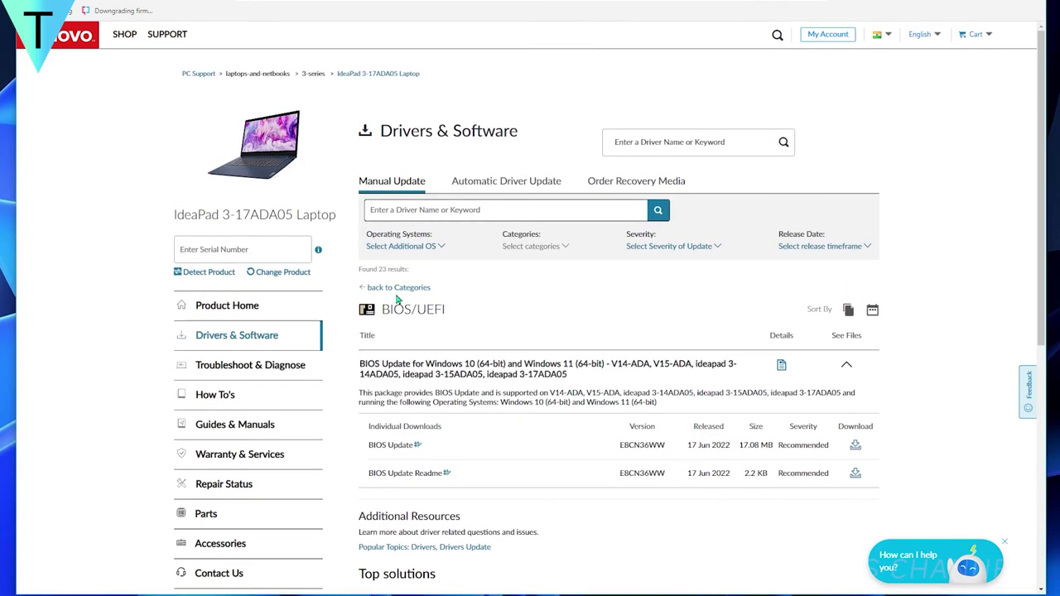
Go back to the categories and show the files of the Windows 10 AMD Serial-IO Driver under Motherboard Devices
left_click(398, 291)
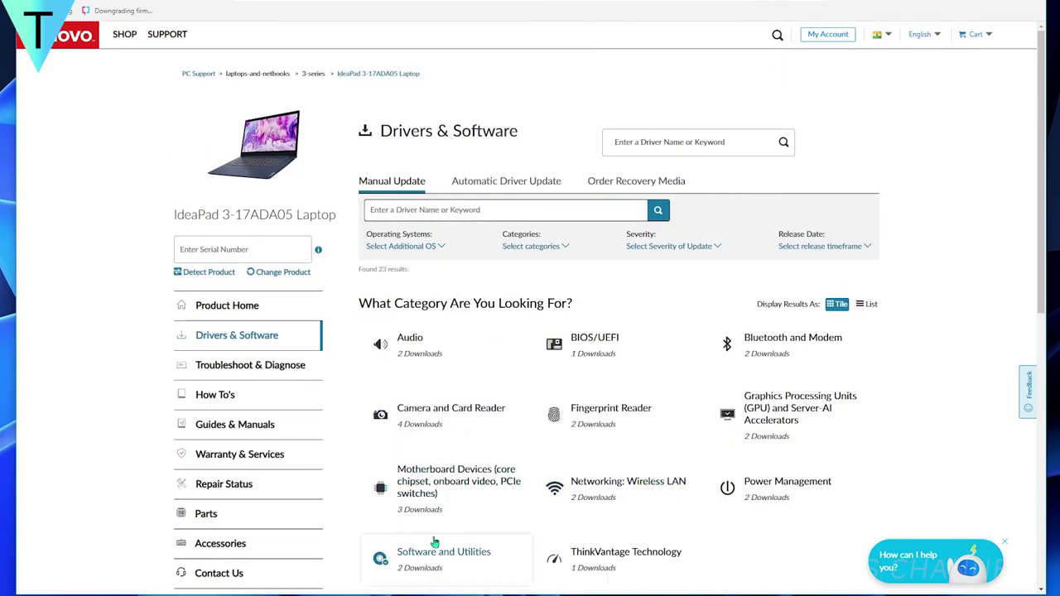
left_click(462, 489)
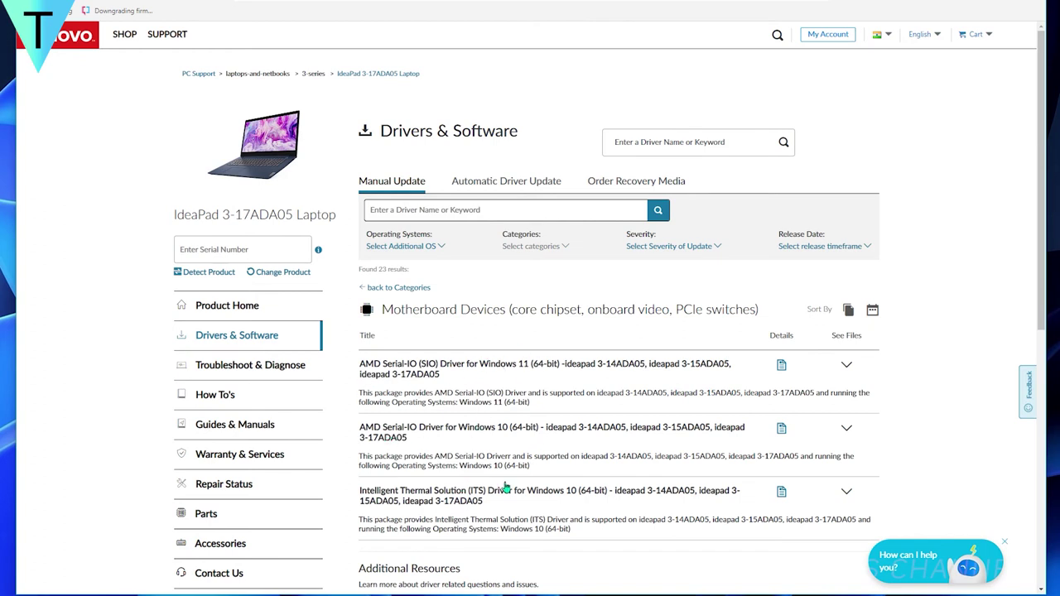
left_click(846, 429)
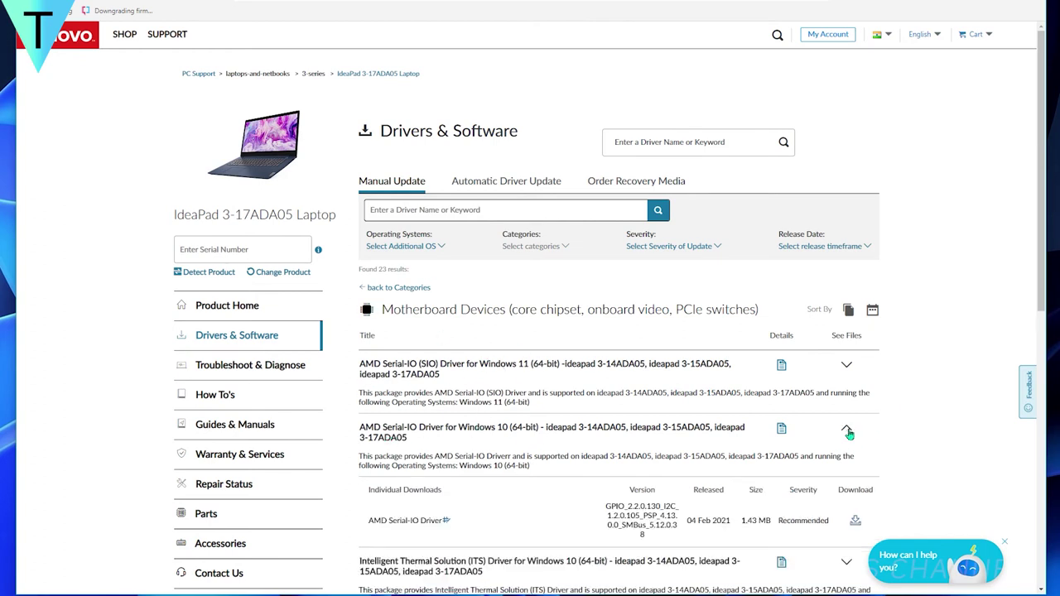
View the Camera and Card Reader drivers and return to the category overview
left_click(382, 289)
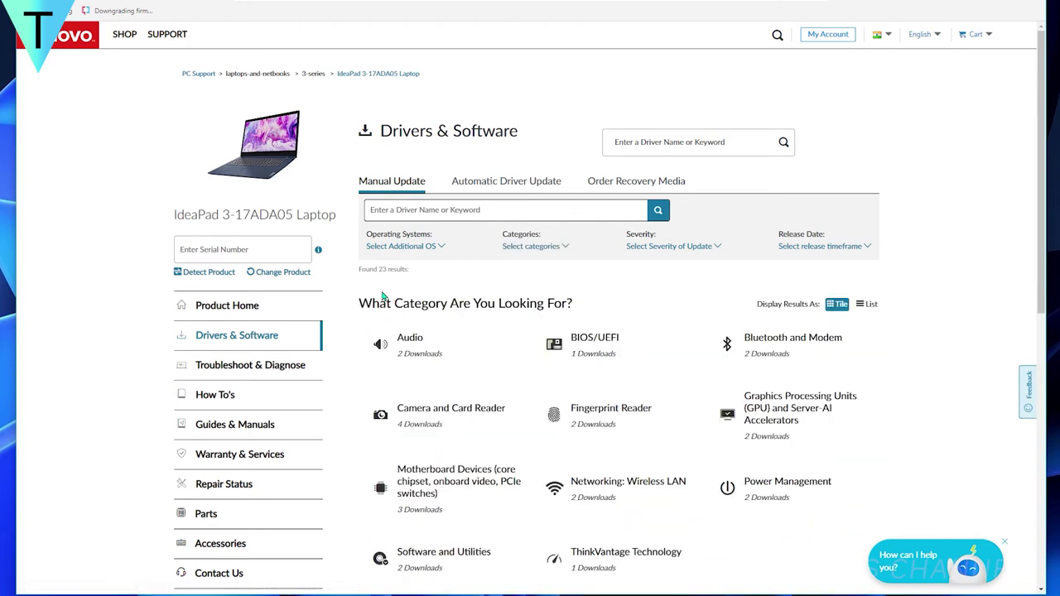
left_click(456, 428)
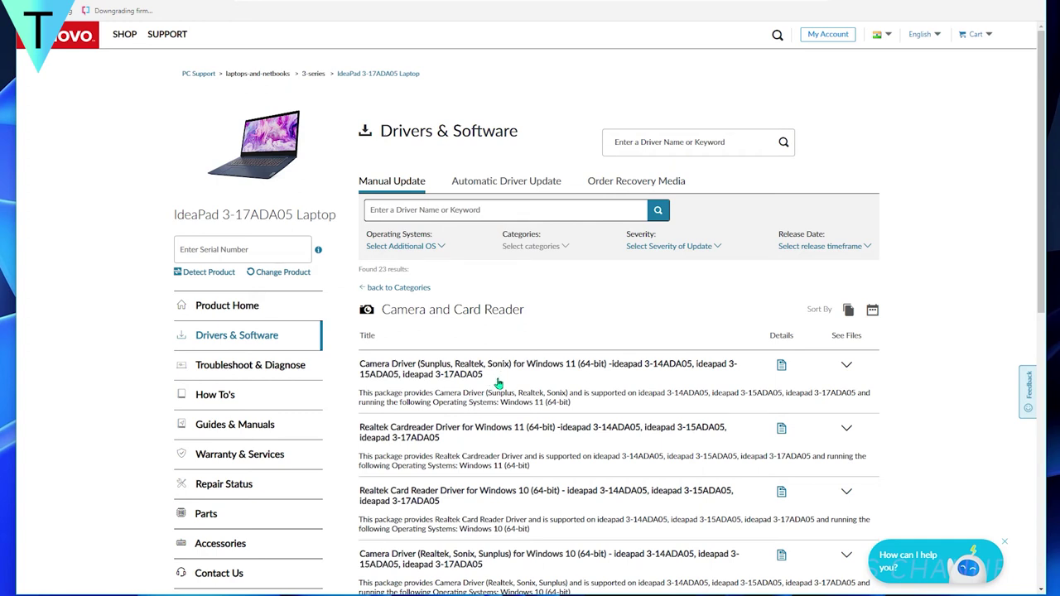
left_click(377, 287)
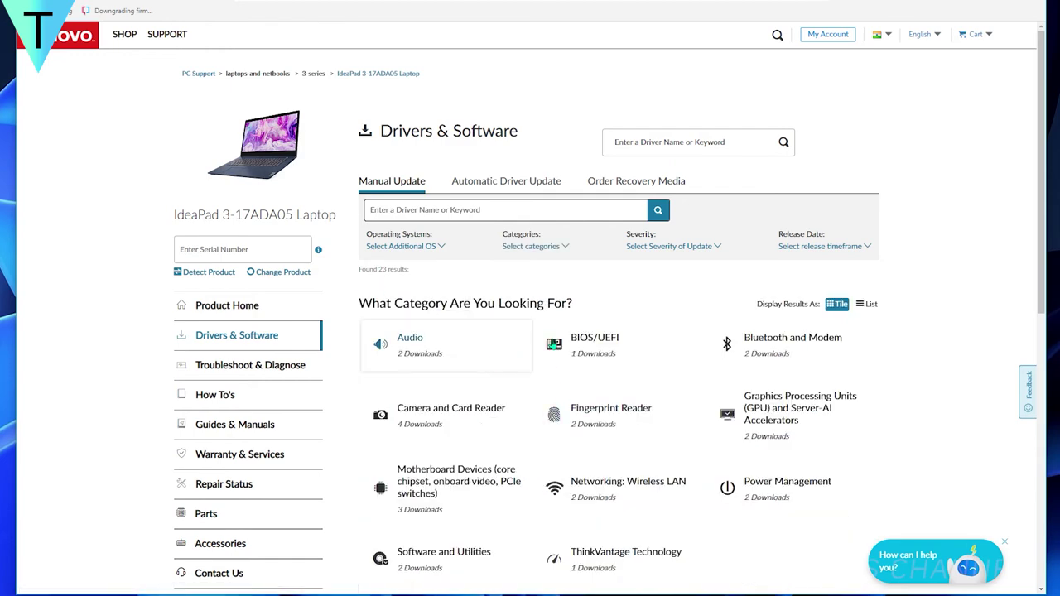
Look over the driver categories and open Software and Utilities
scroll(1016, 215, "down", 2)
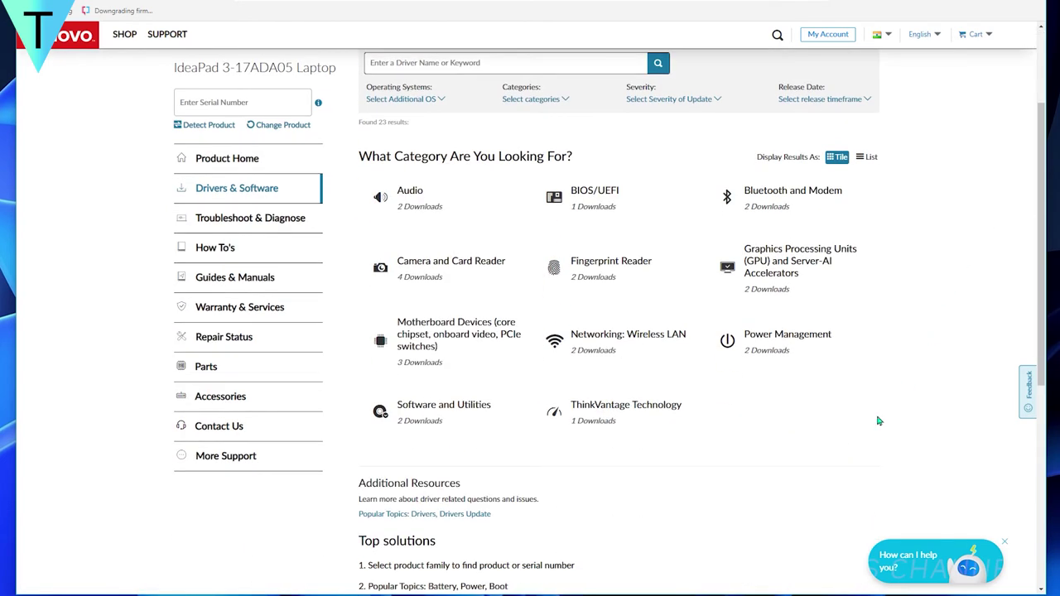
scroll(879, 421, "up", 2)
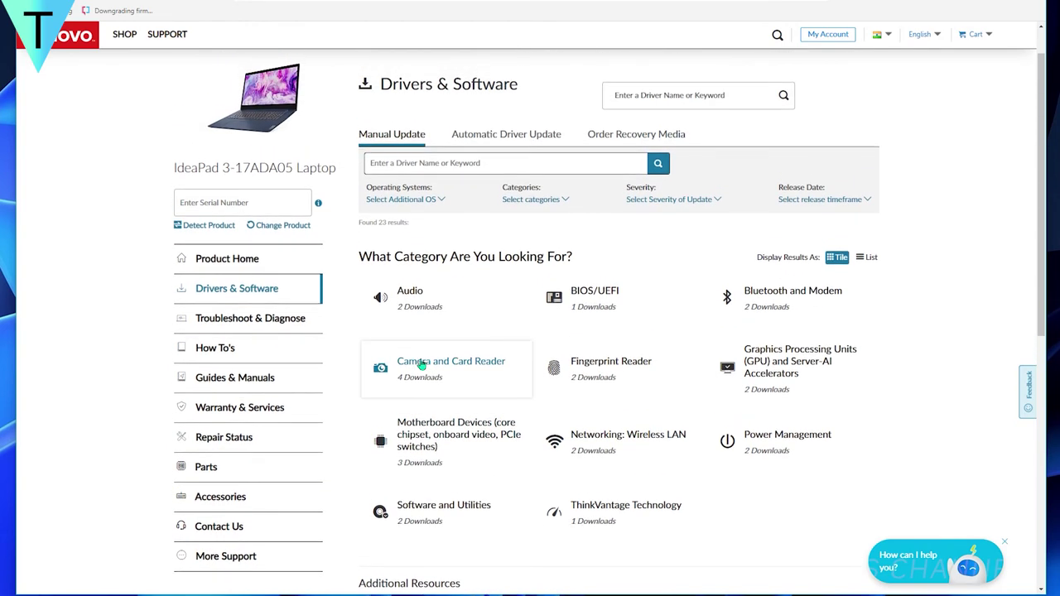
scroll(423, 365, "down", 2)
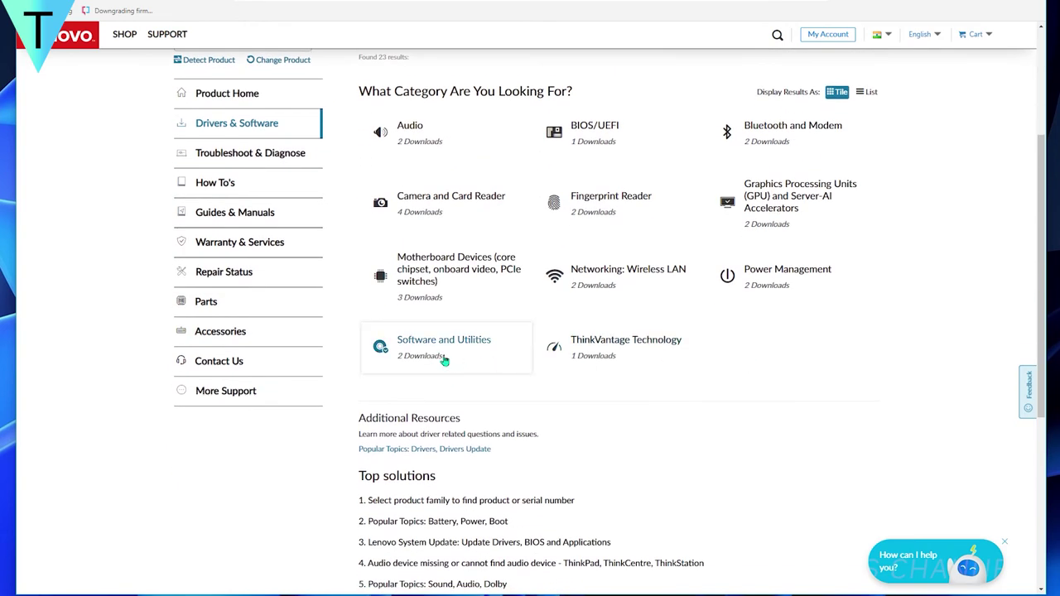
left_click(445, 361)
scroll(401, 486, "up", 2)
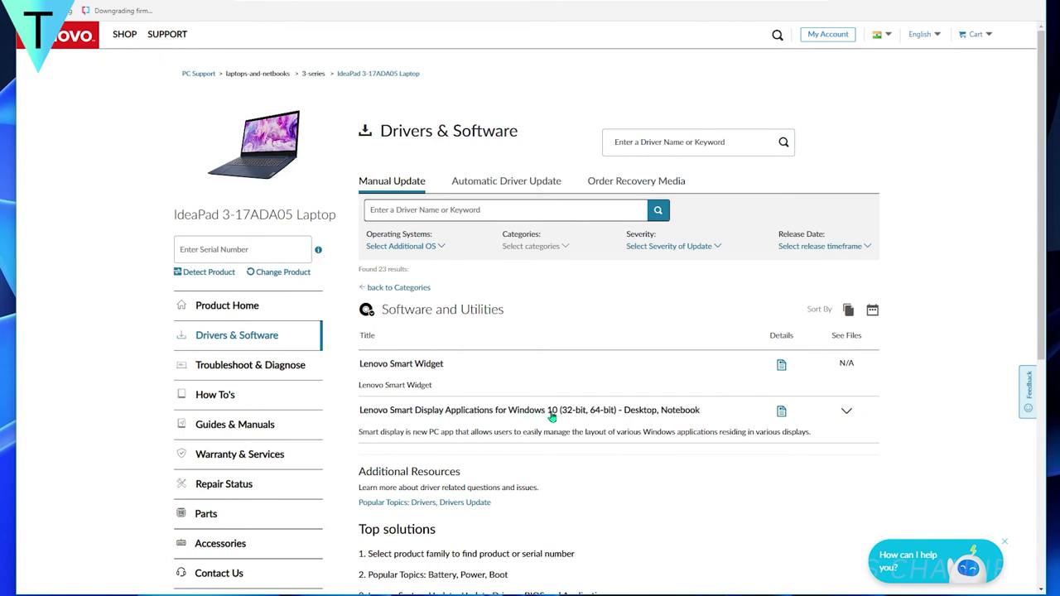
Show the downloadable files of the Lenovo Smart Display Applications for Windows 10 in Software and Utilities
left_click(847, 418)
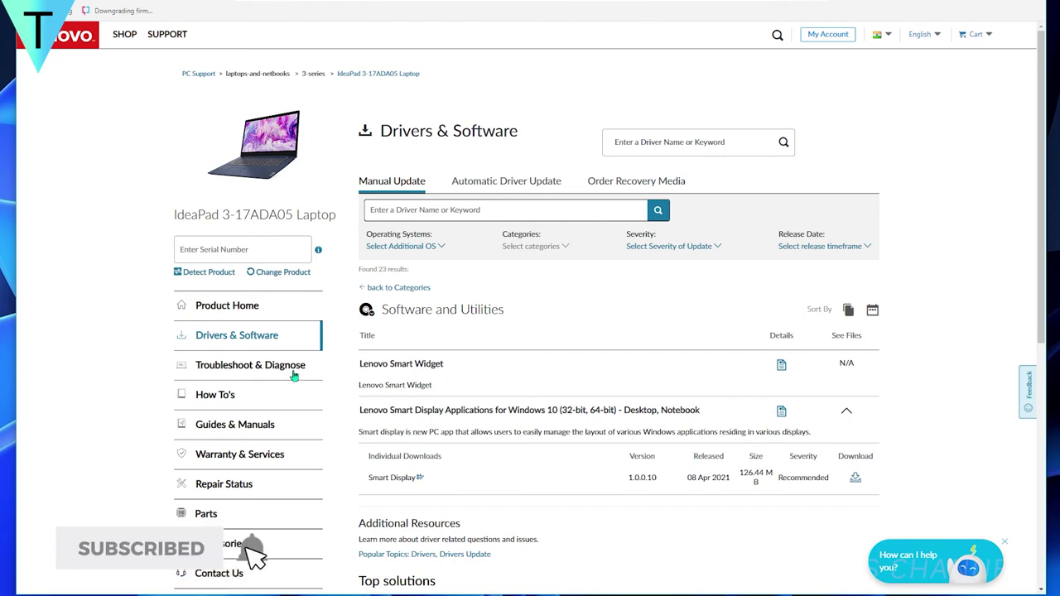
View the laptop's Troubleshoot & Diagnose page and its Warranty & Services page
left_click(255, 367)
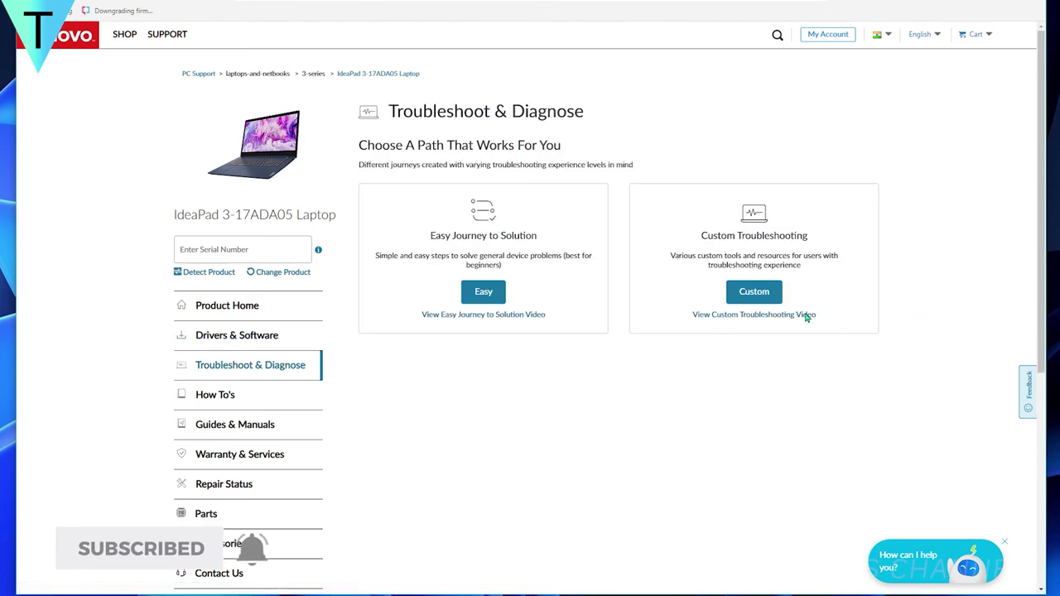
left_click(241, 457)
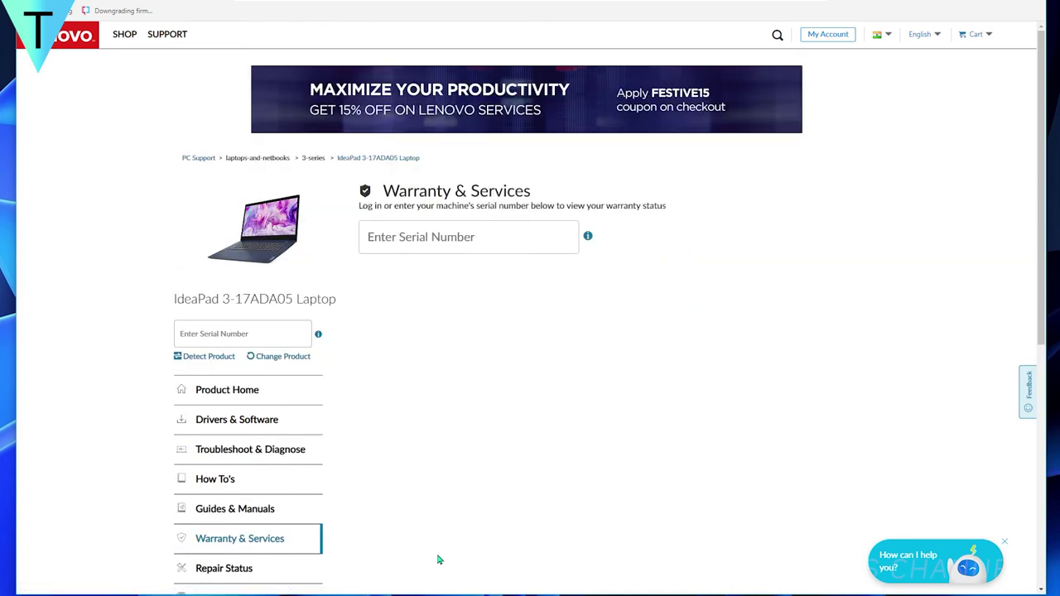
View the laptop's Parts page, and look over the support options on Product Home
scroll(436, 552, "down", 2)
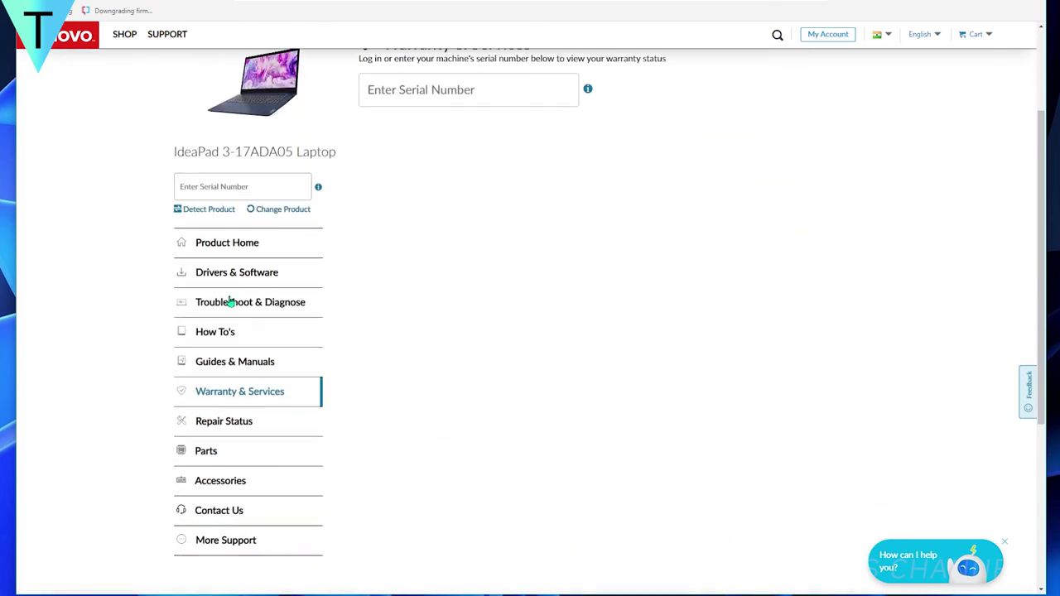
left_click(211, 460)
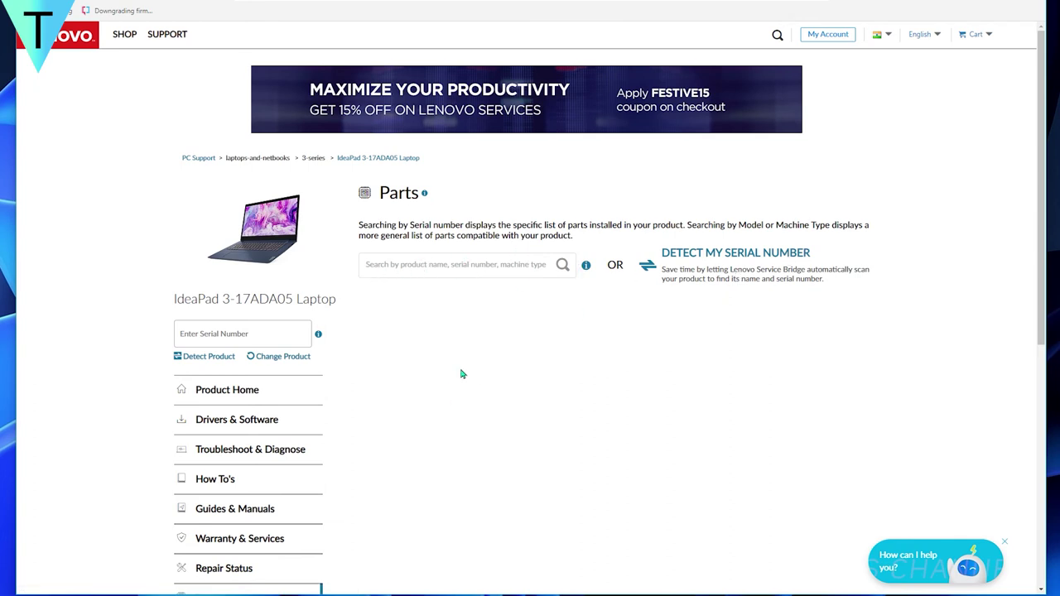
scroll(408, 408, "down", 2)
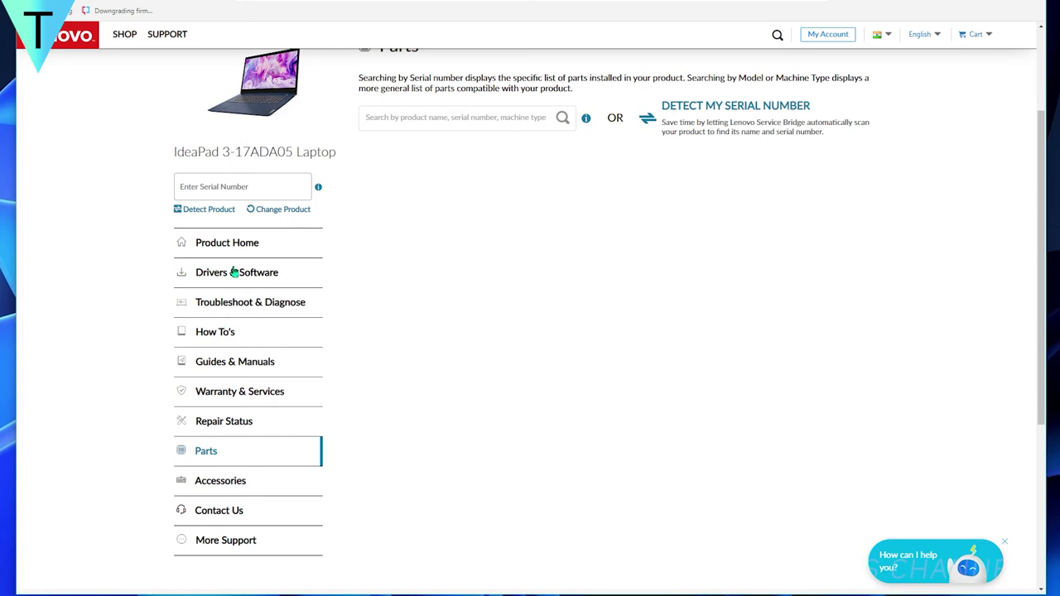
left_click(225, 244)
scroll(654, 325, "down", 2)
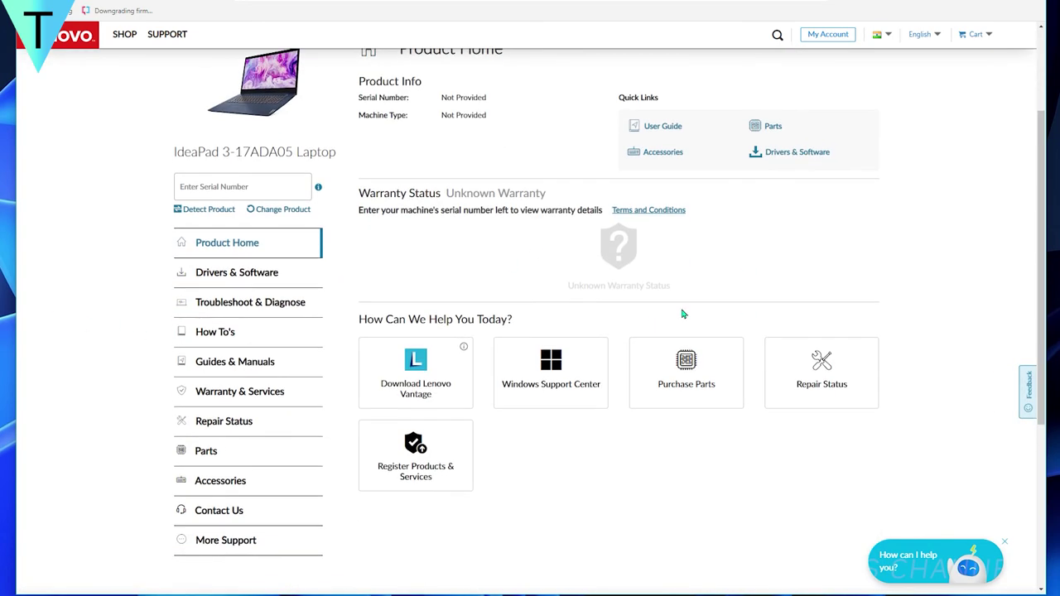